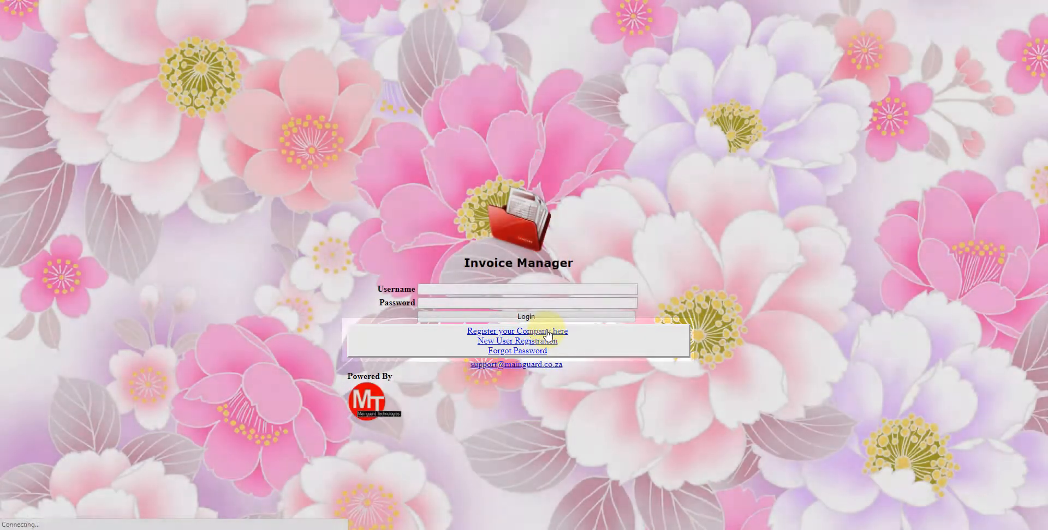
# Step: Open the company registration form from the login page and view the Company Code tooltip
pyautogui.click(548, 332)
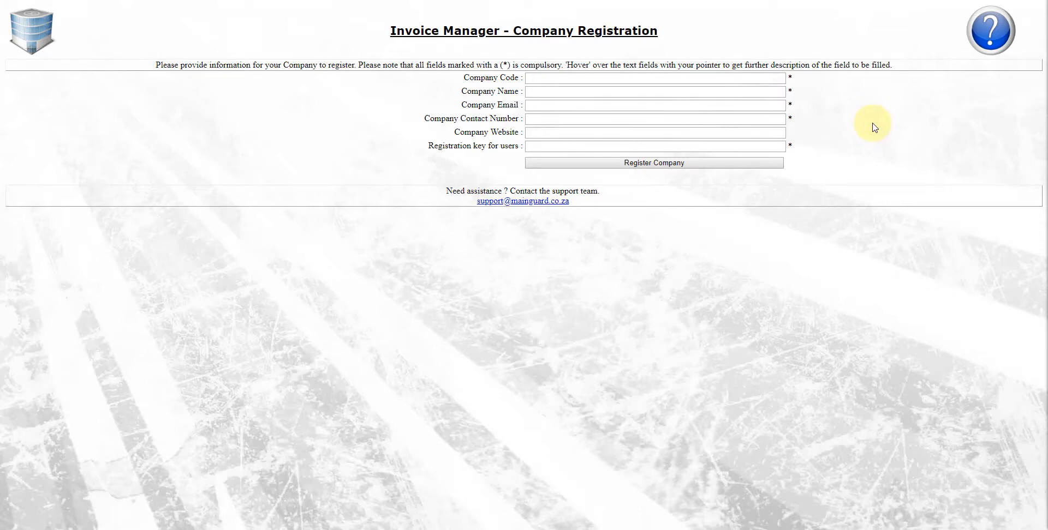
pyautogui.click(527, 78)
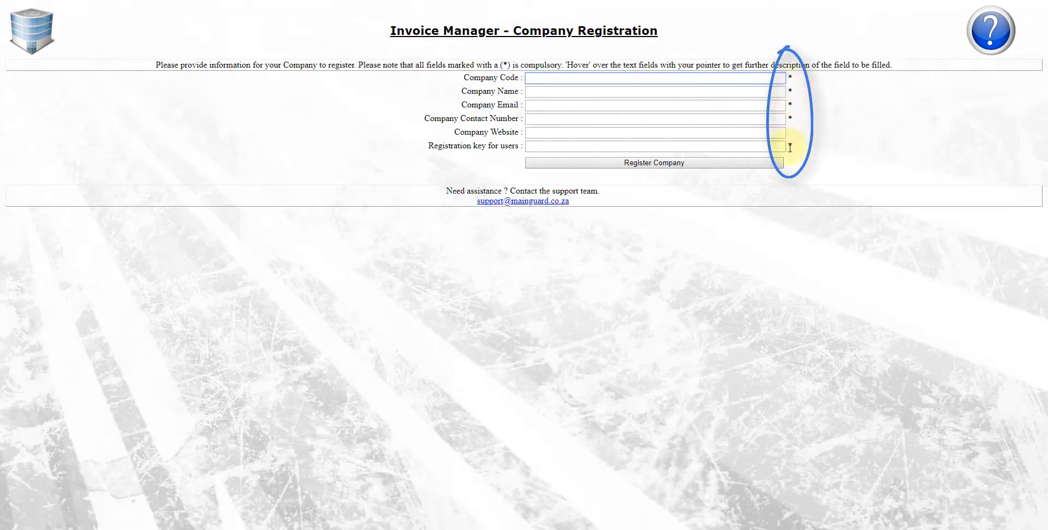
pyautogui.moveTo(642, 78)
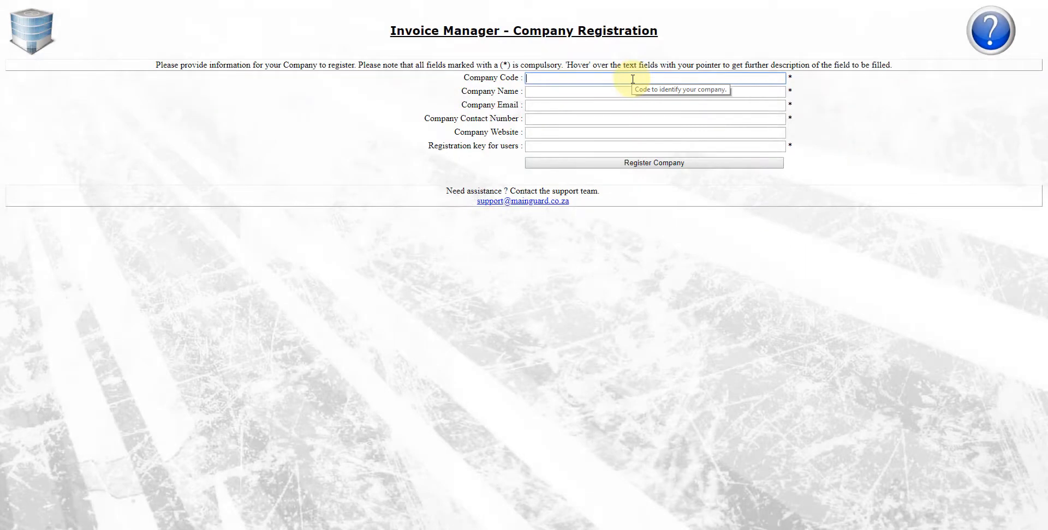
# Step: Enter company code FF247 and company name Flower Friends
pyautogui.click(544, 82)
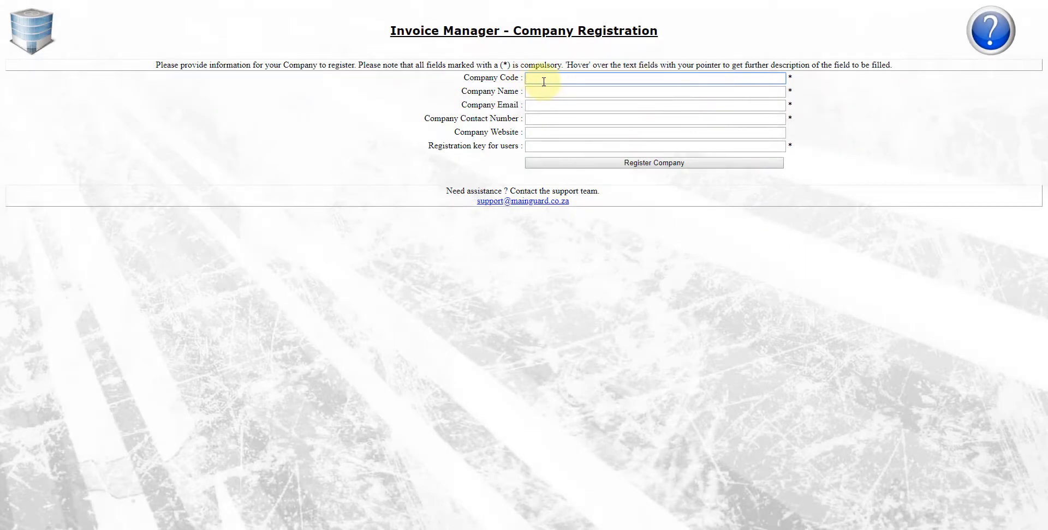
pyautogui.write('FF247')
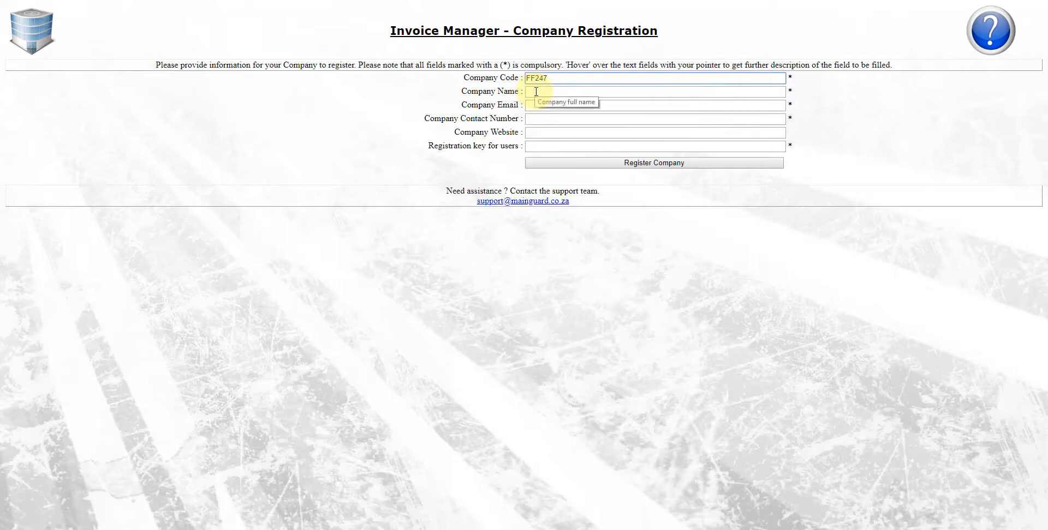
pyautogui.click(536, 92)
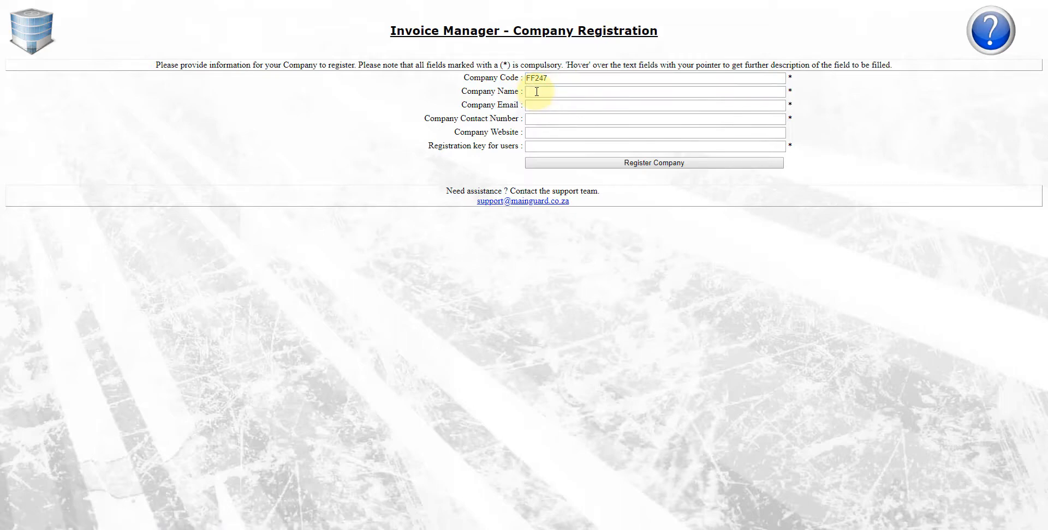
pyautogui.click(538, 92)
pyautogui.write('F')
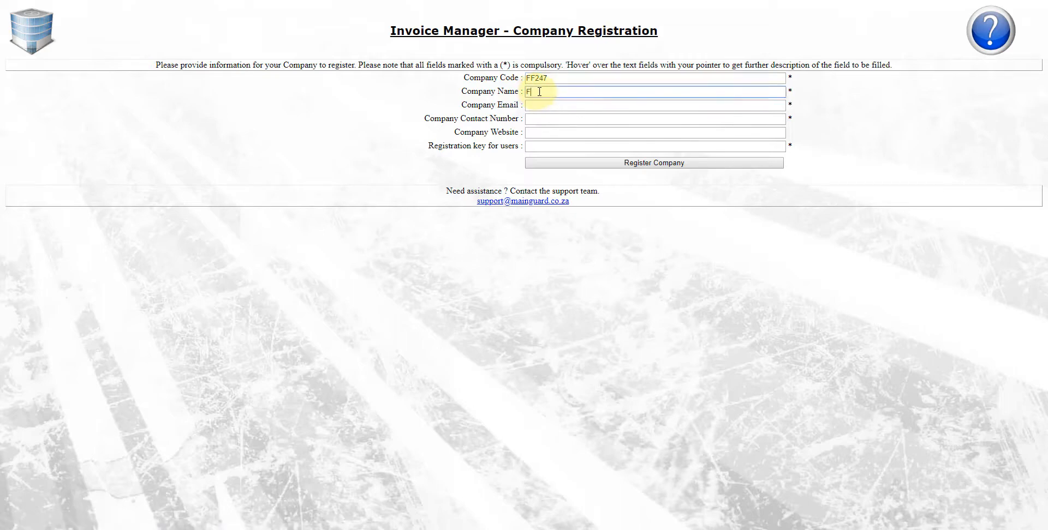
pyautogui.write('lower Friends')
# Step: Fill in the company e-mail address and the company contact number
pyautogui.click(538, 105)
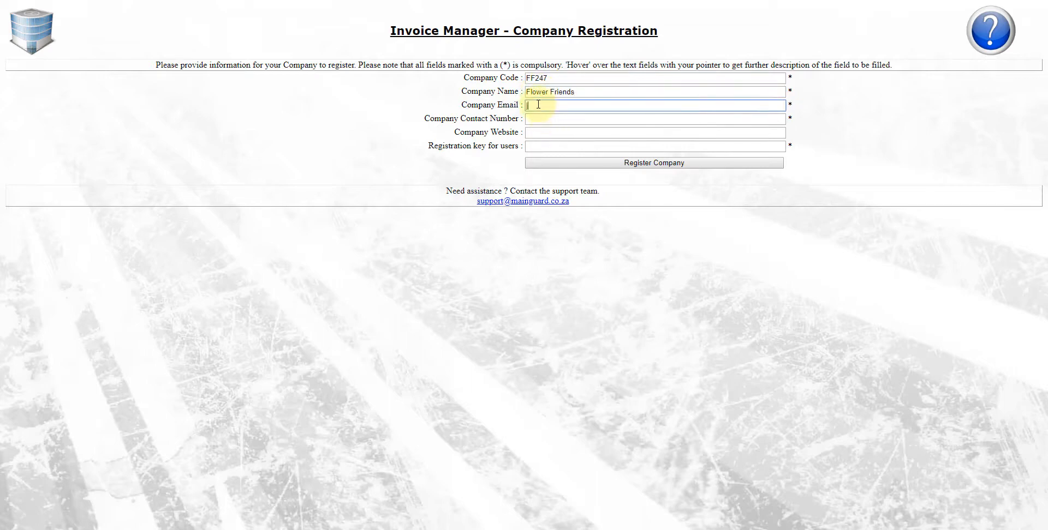
pyautogui.click(546, 120)
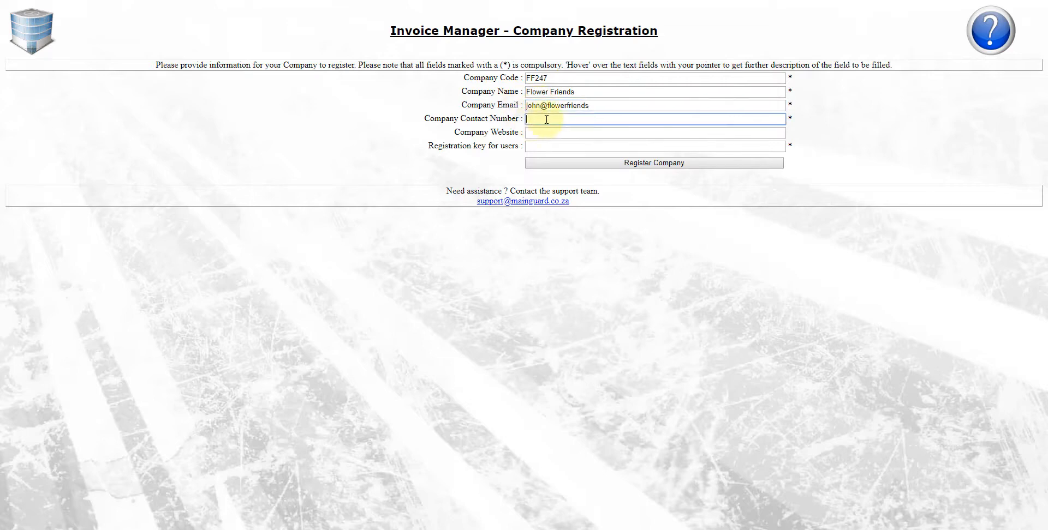
pyautogui.click(546, 128)
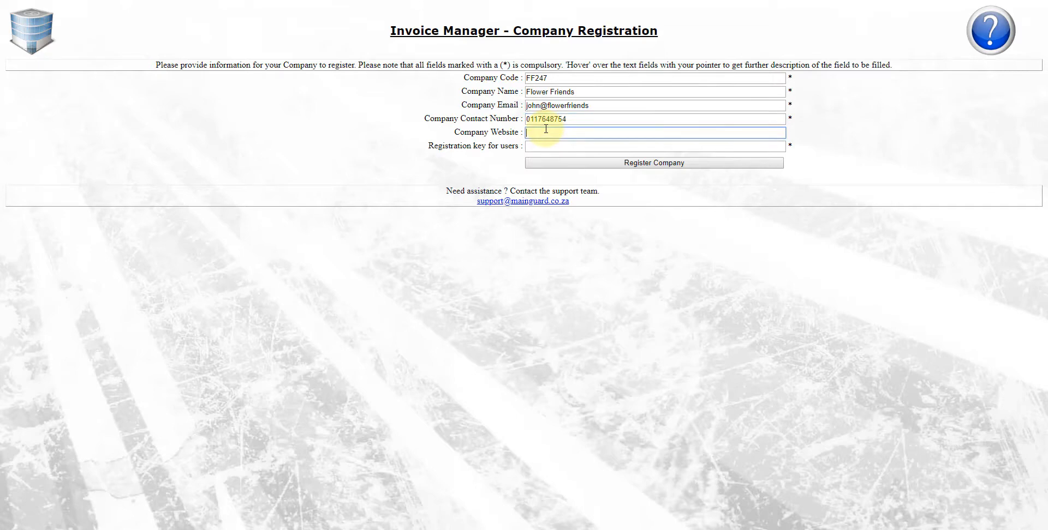
pyautogui.write('www.')
pyautogui.write('friend')
pyautogui.press('BackSpace')
pyautogui.press('BackSpace')
pyautogui.press('BackSpace')
pyautogui.write('lowerfriends')
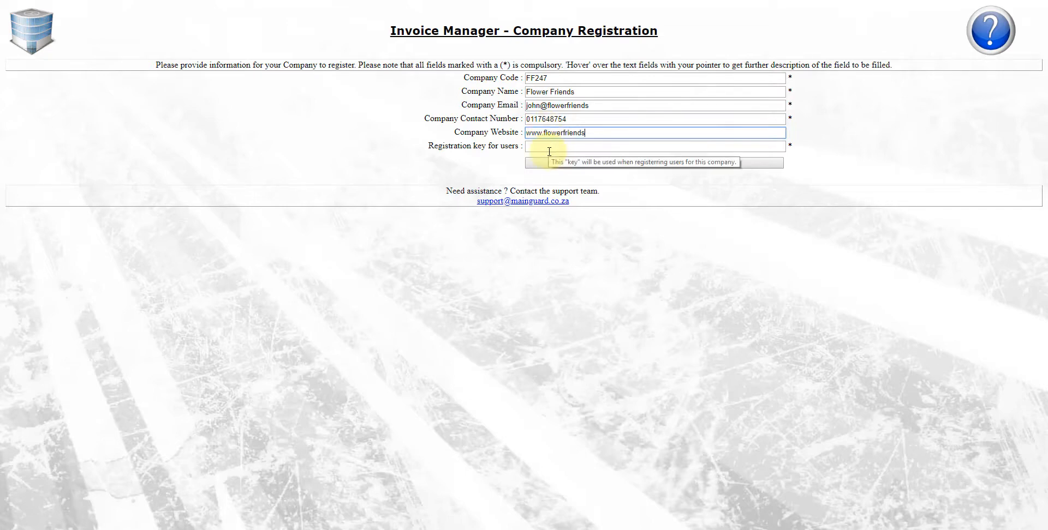
pyautogui.click(549, 151)
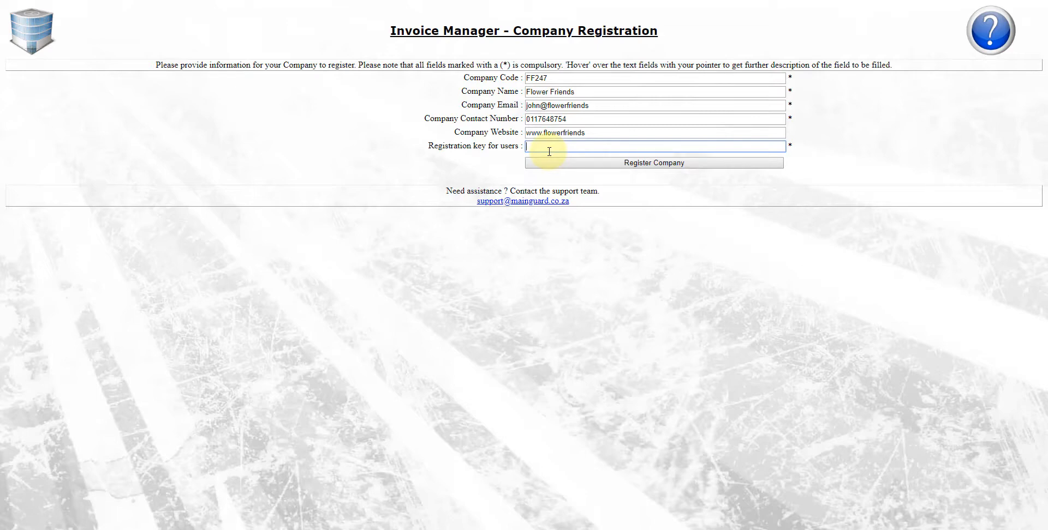
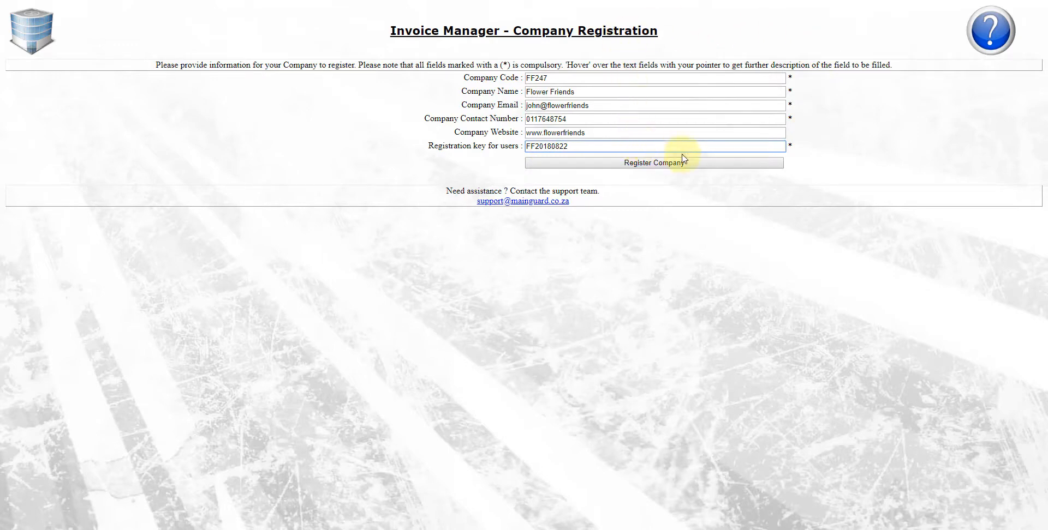
# Step: Register the Flower Friends company, then start a new user registration
pyautogui.click(662, 164)
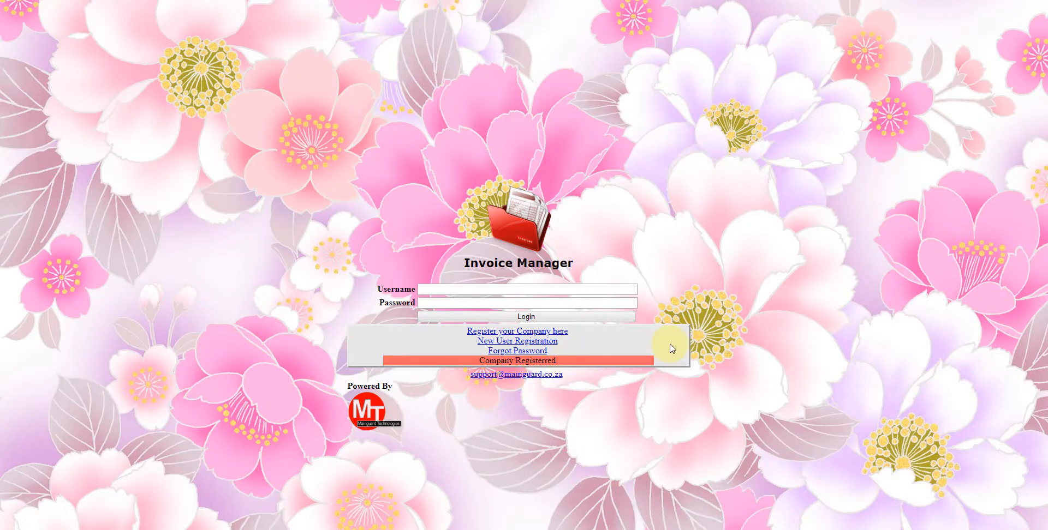
pyautogui.click(537, 343)
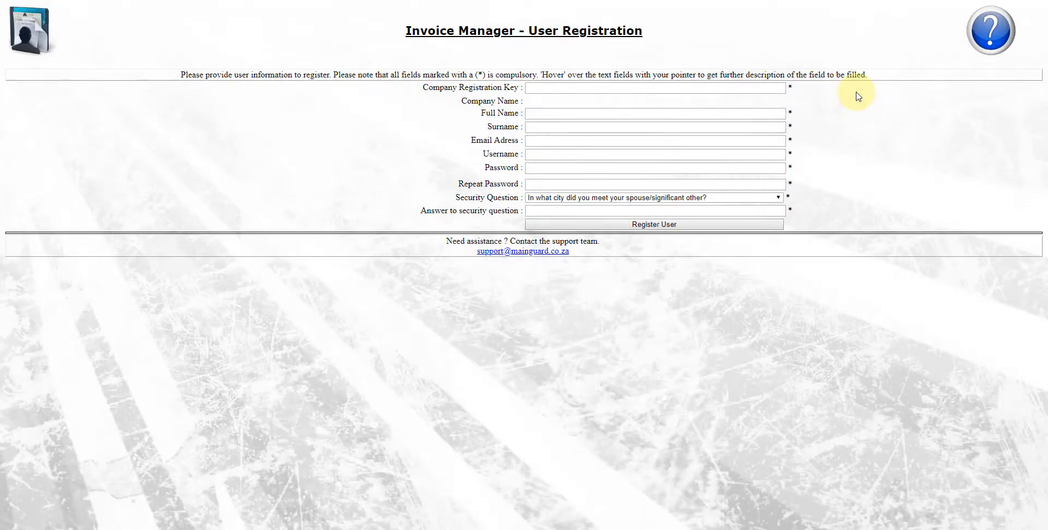
# Step: Autofill the saved company registration key so the form links to Flower Friends
pyautogui.click(551, 91)
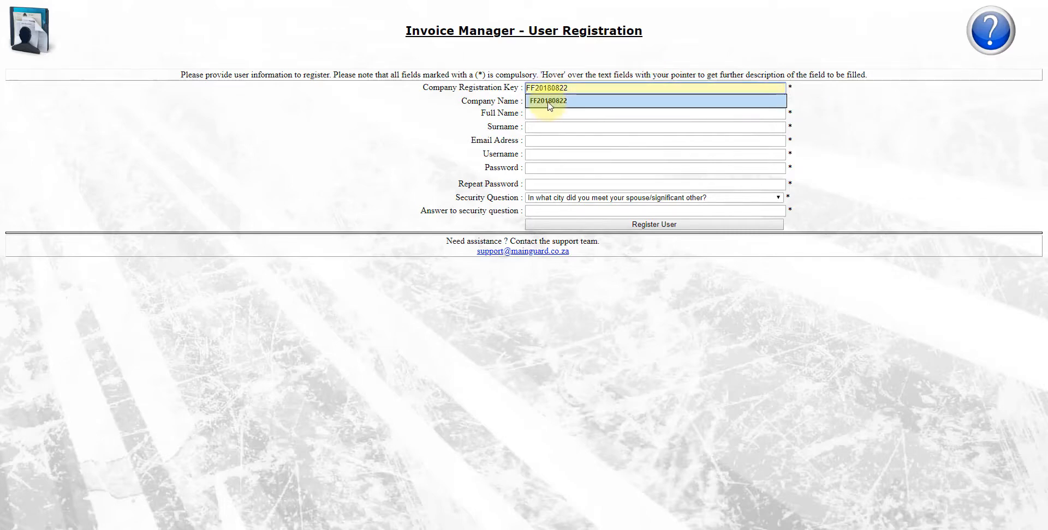
pyautogui.click(550, 101)
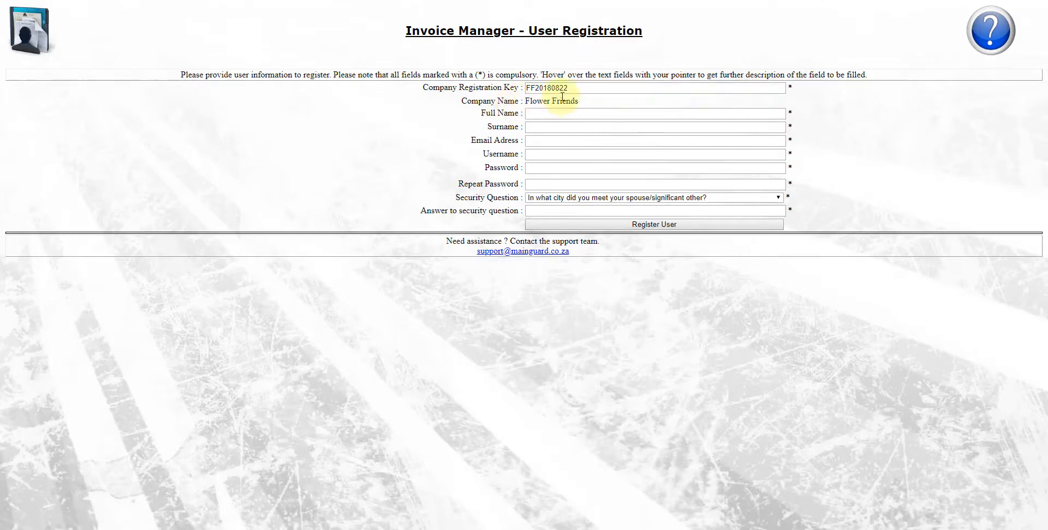
pyautogui.click(545, 113)
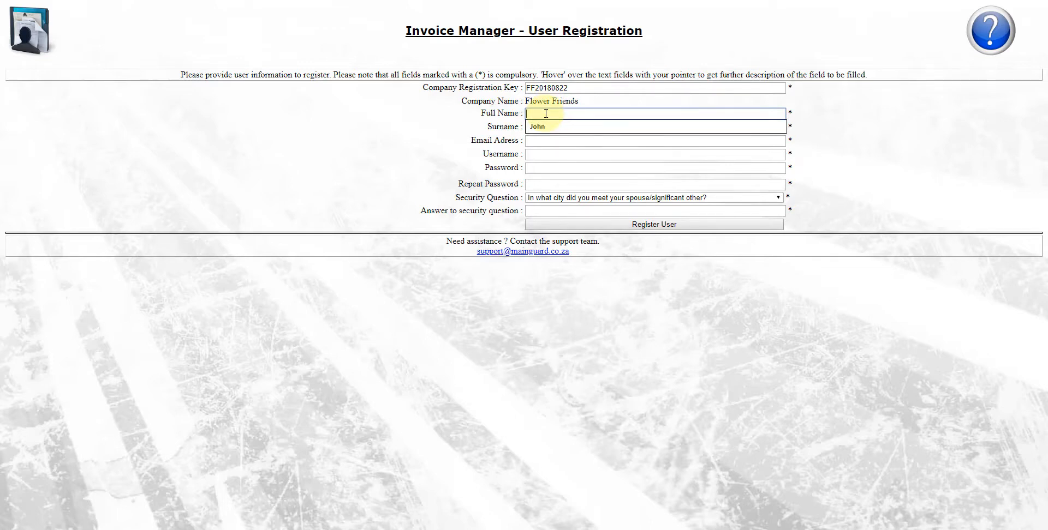
# Step: Enter the user's first name and surname
pyautogui.write('Peter')
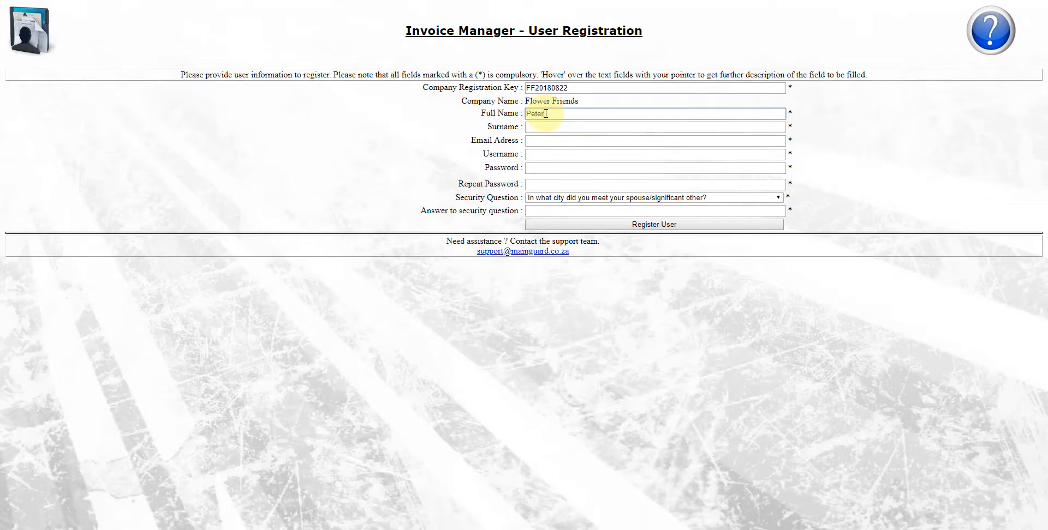
pyautogui.click(538, 132)
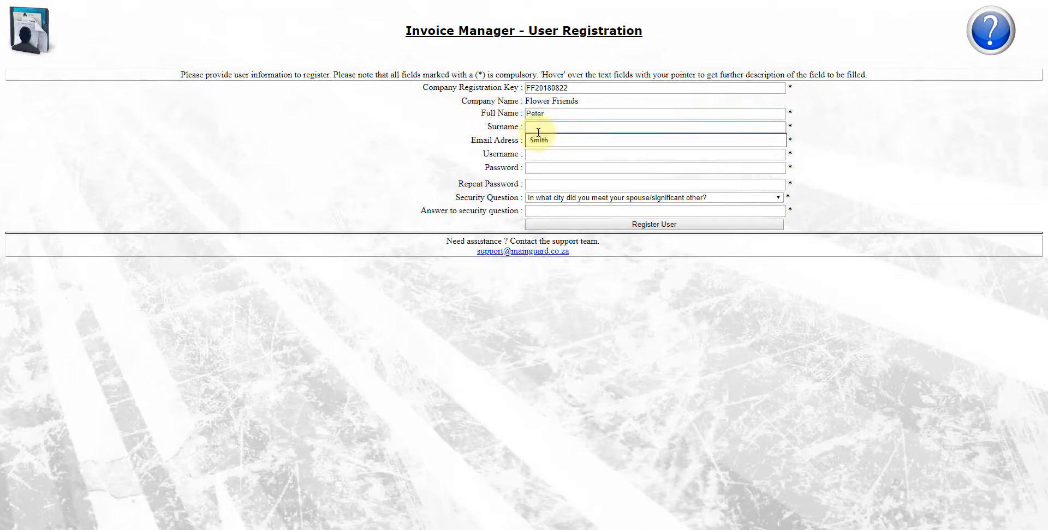
pyautogui.write('Pan')
# Step: Fill in the user's e-mail address and chosen username
pyautogui.click(546, 140)
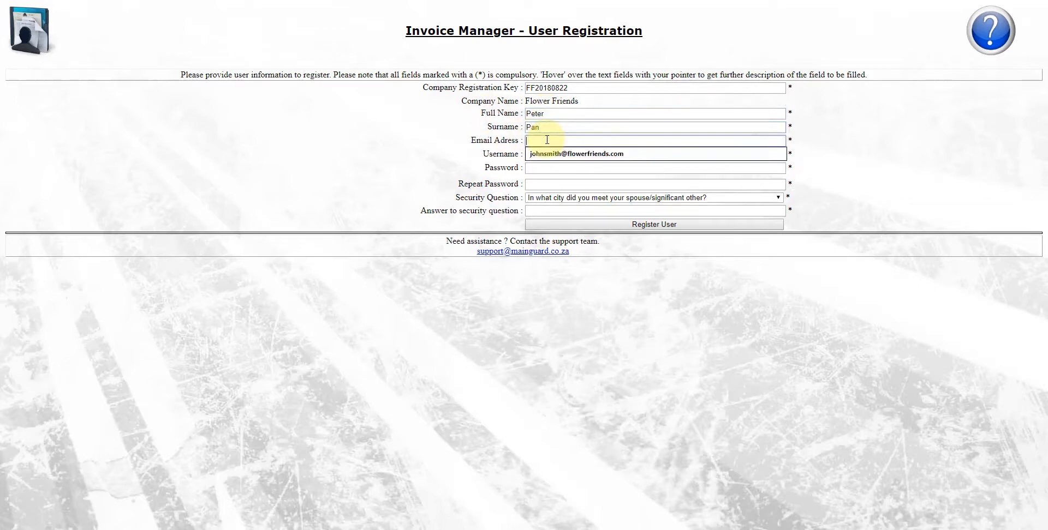
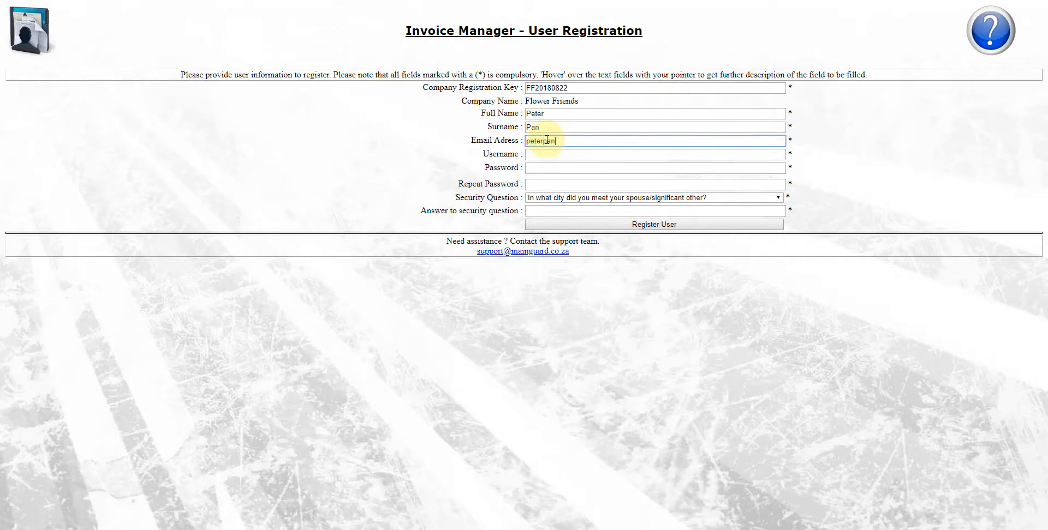
pyautogui.click(580, 154)
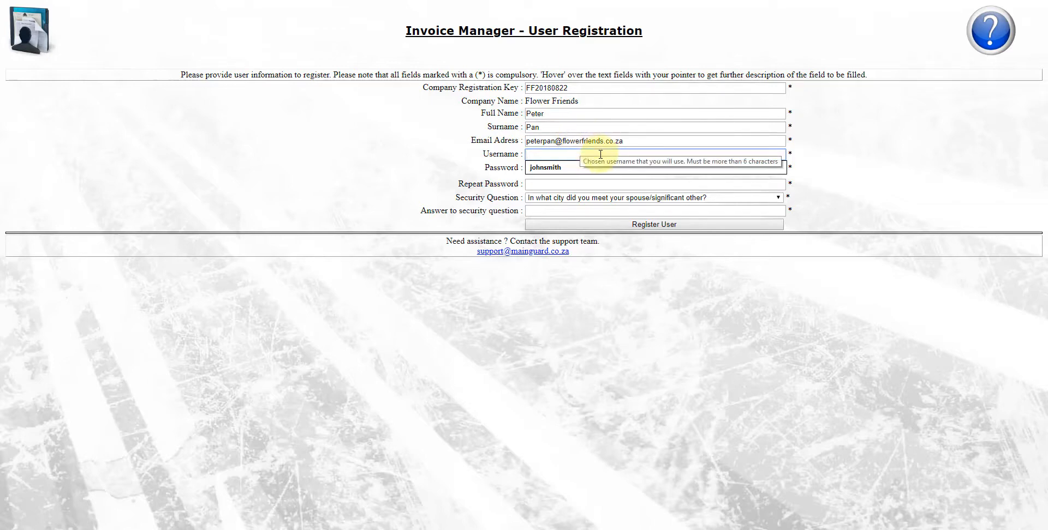
pyautogui.write('peterpan')
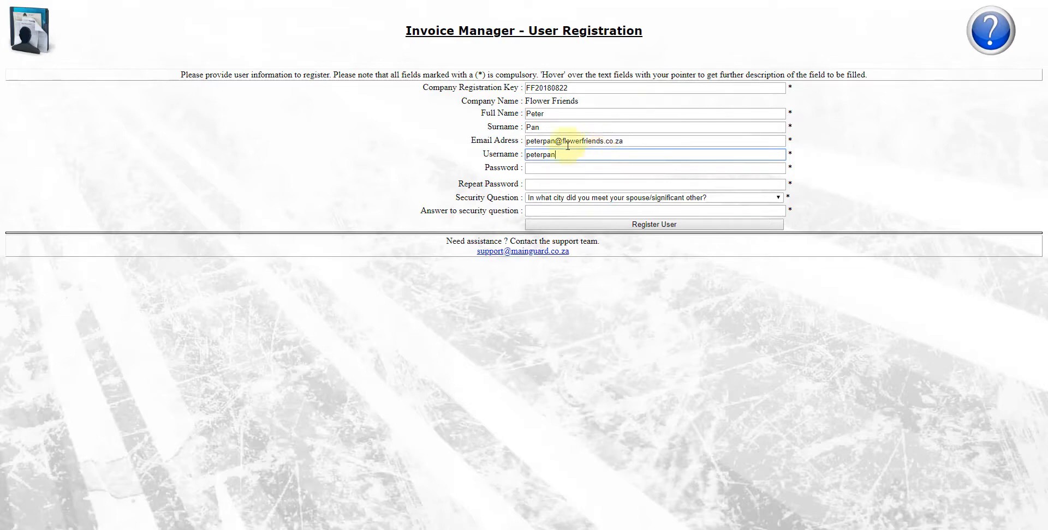
pyautogui.click(550, 173)
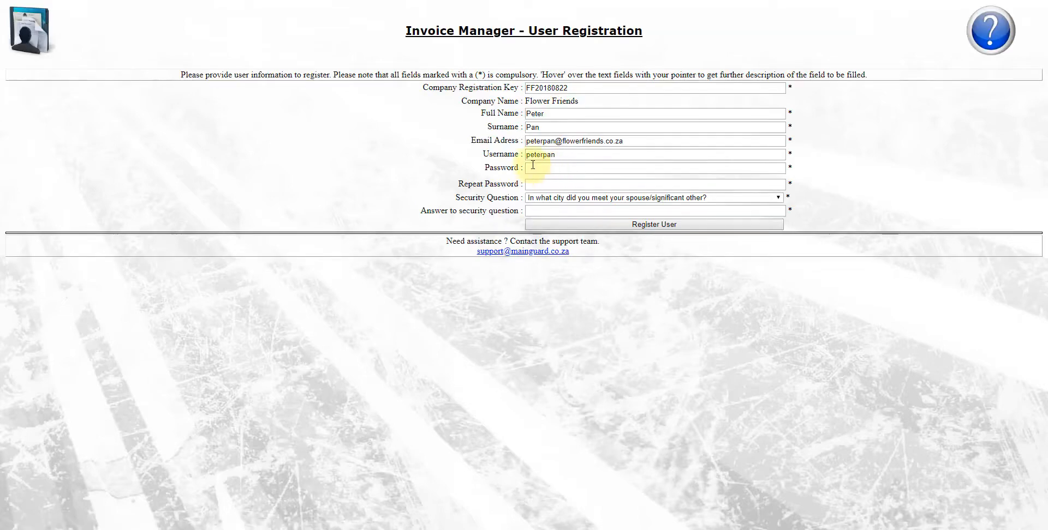
# Step: Set the account password and repeat it to confirm
pyautogui.click(533, 166)
pyautogui.write('•••')
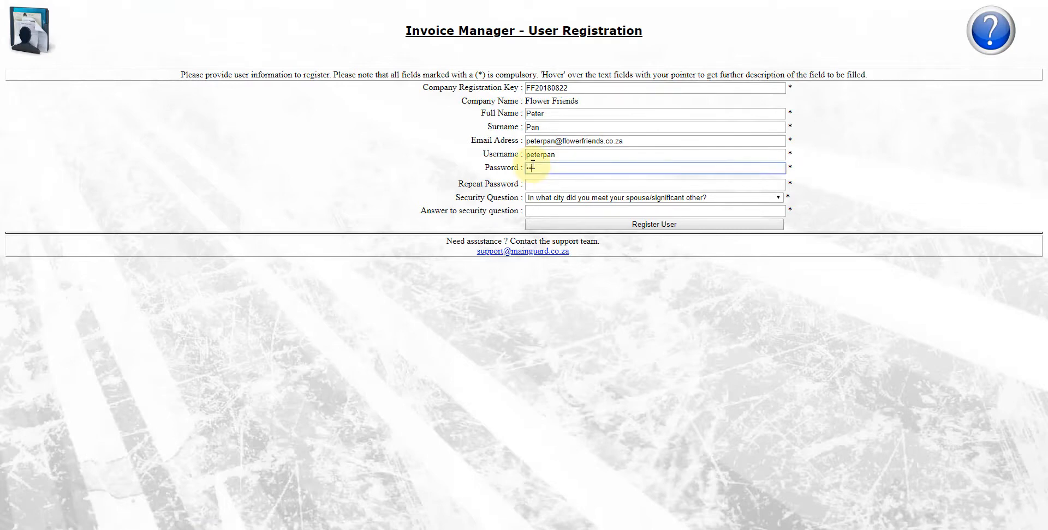
pyautogui.write('•')
pyautogui.click(541, 185)
pyautogui.write('•')
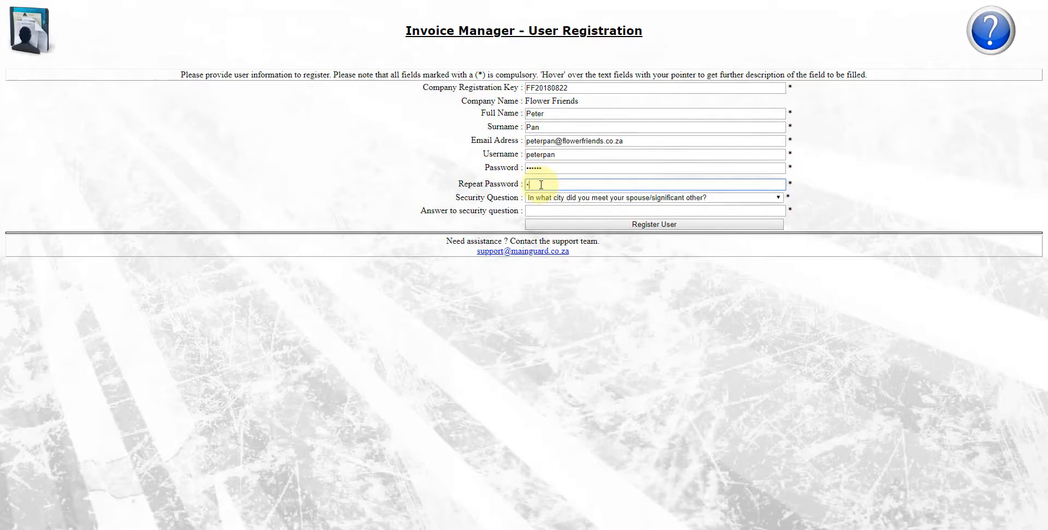
pyautogui.write('•••••')
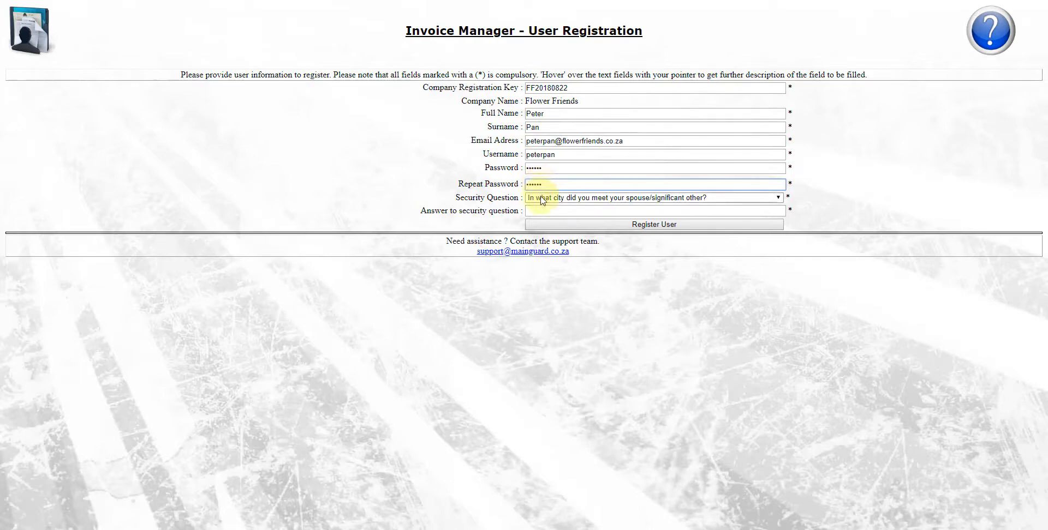
# Step: Keep the default security question and accept the suggested security answer
pyautogui.click(587, 200)
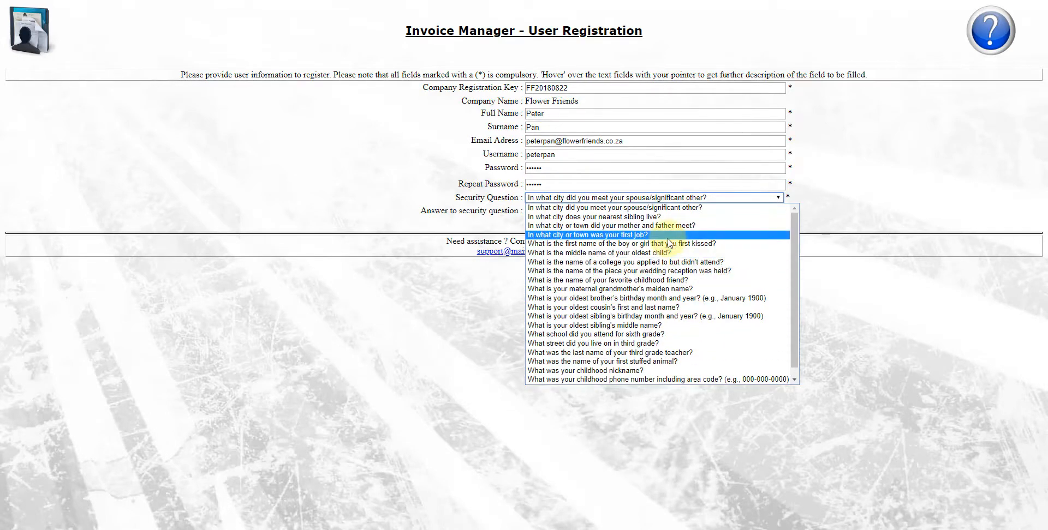
pyautogui.click(759, 199)
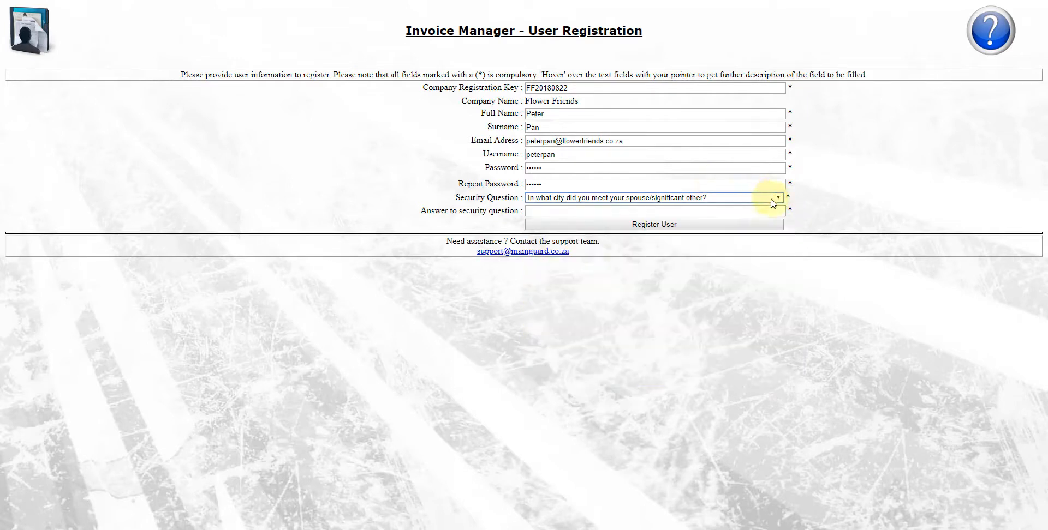
pyautogui.click(587, 212)
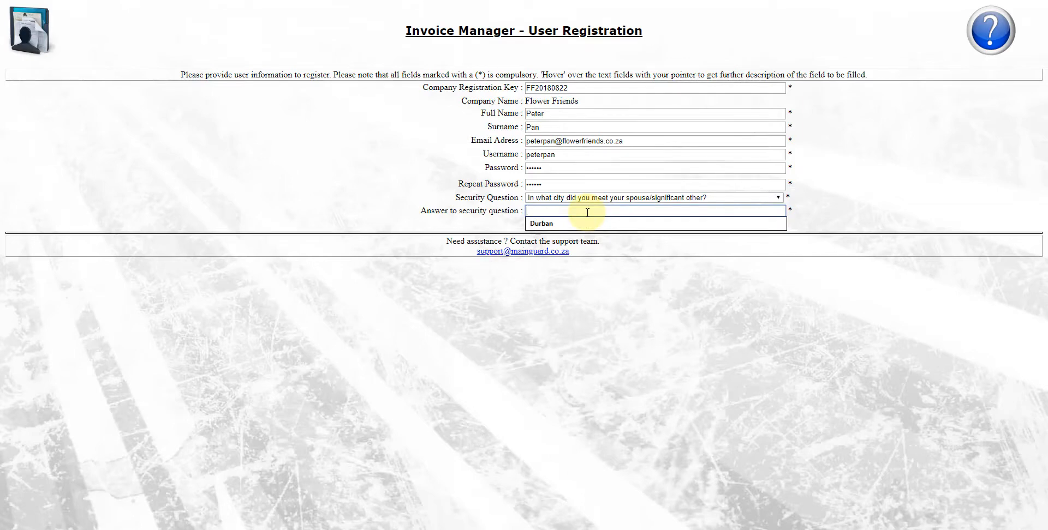
pyautogui.click(570, 224)
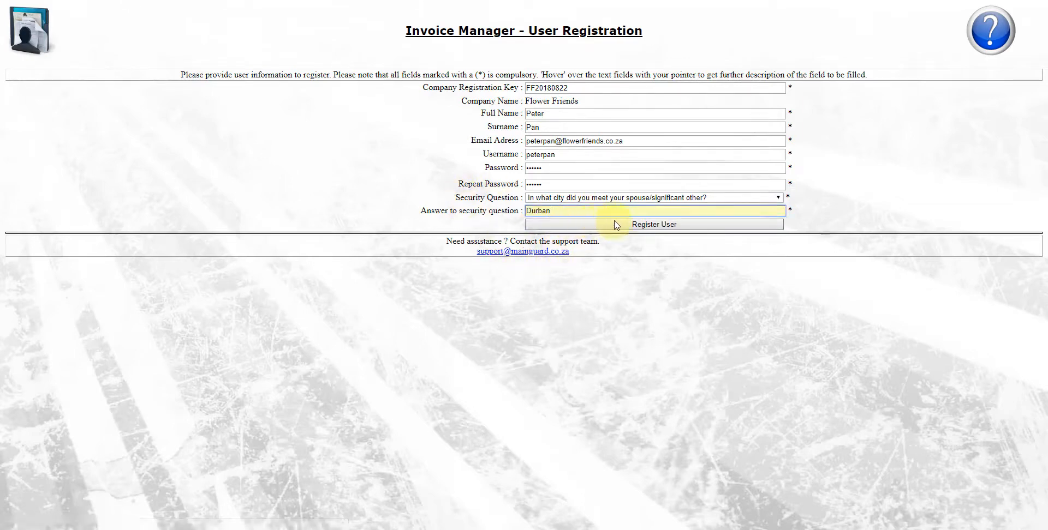
# Step: Submit the new user's registration with Register User
pyautogui.click(634, 228)
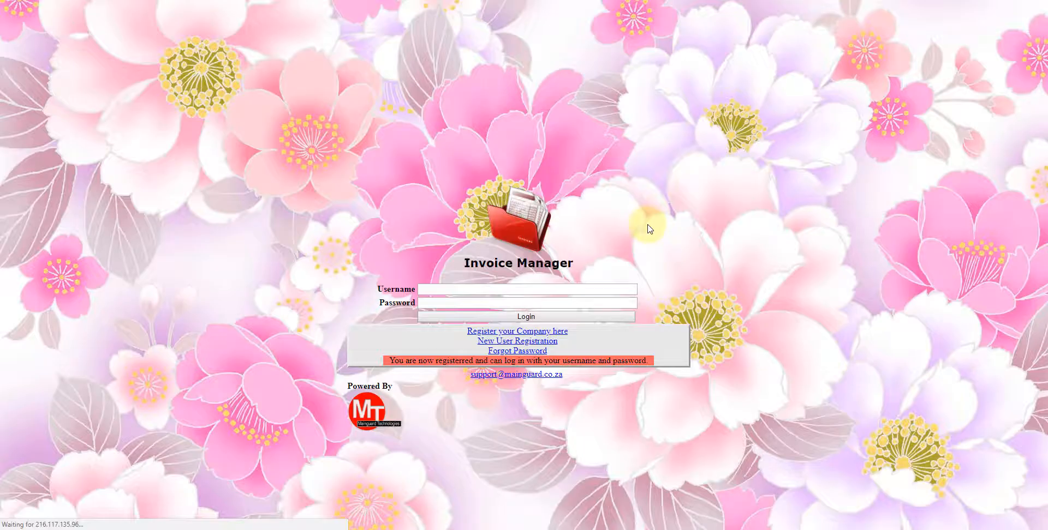